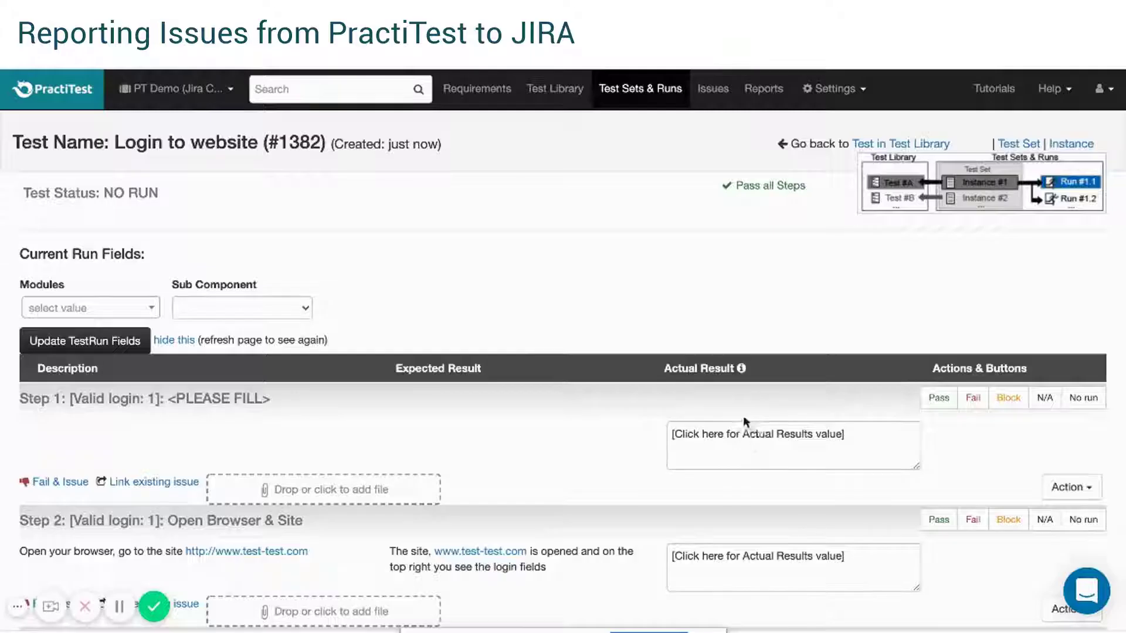
Enter 'My actual results 1' as Step 1's actual result in the Login to website run.
left_click(746, 437)
type("My actual")
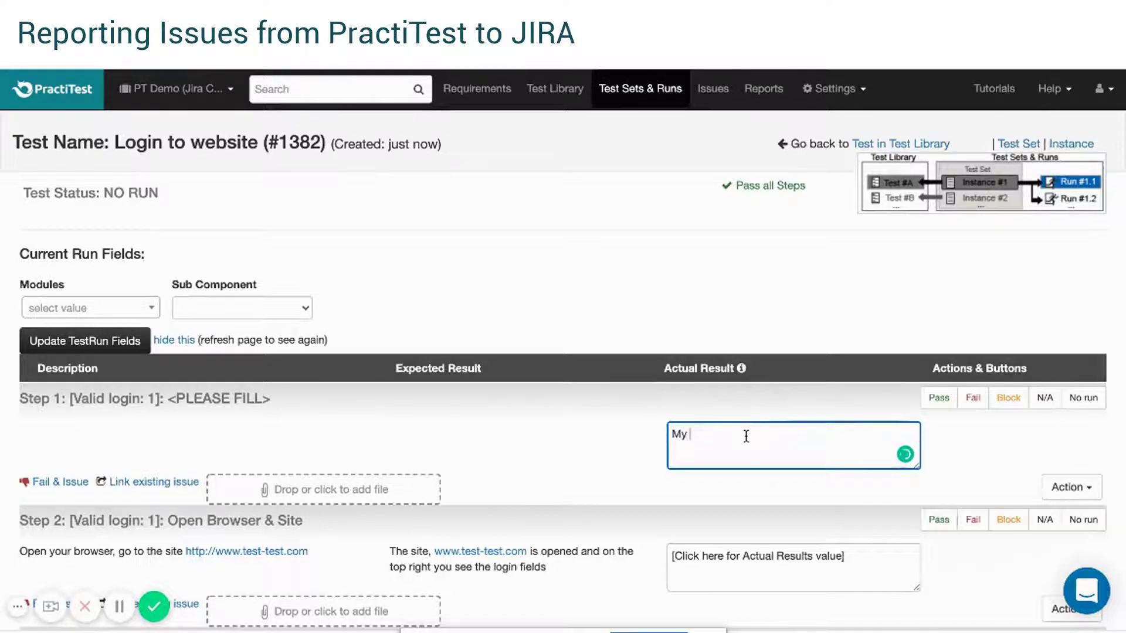
type(" results 1")
Fail Step 1 and report it as Jira Cloud bug TPC-110 using the Bug issue type.
left_click(59, 483)
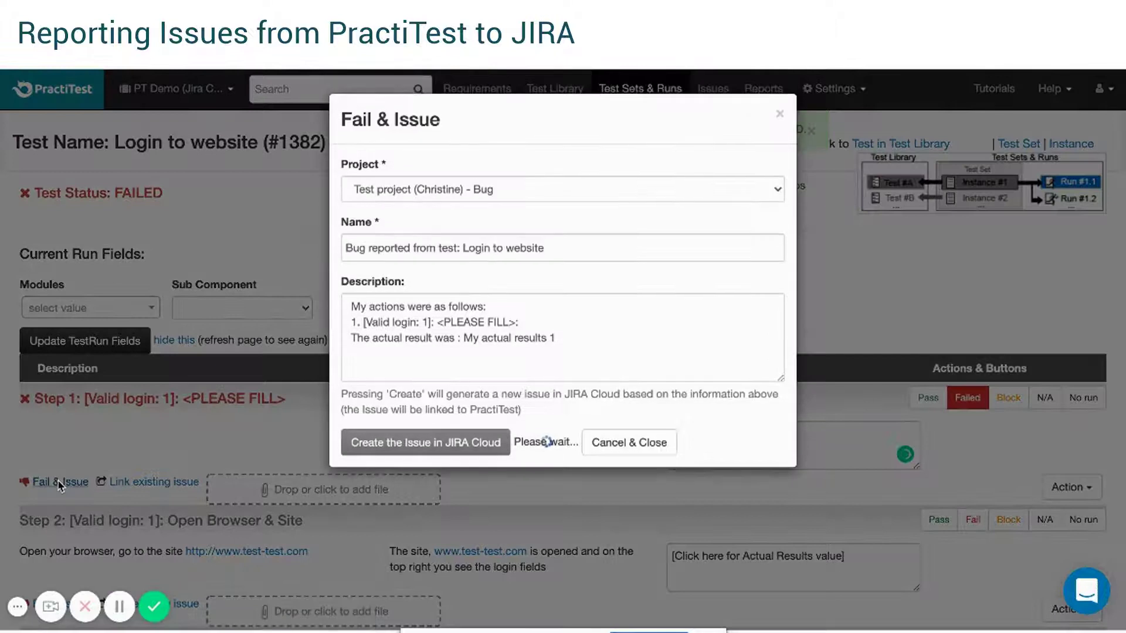
left_click(423, 188)
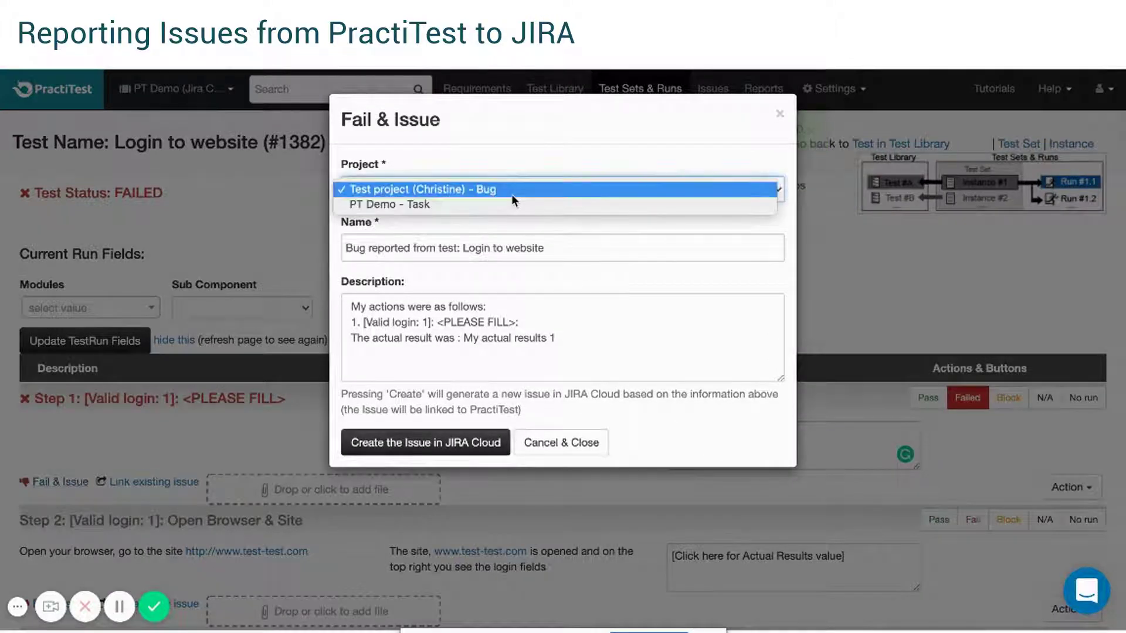
left_click(511, 195)
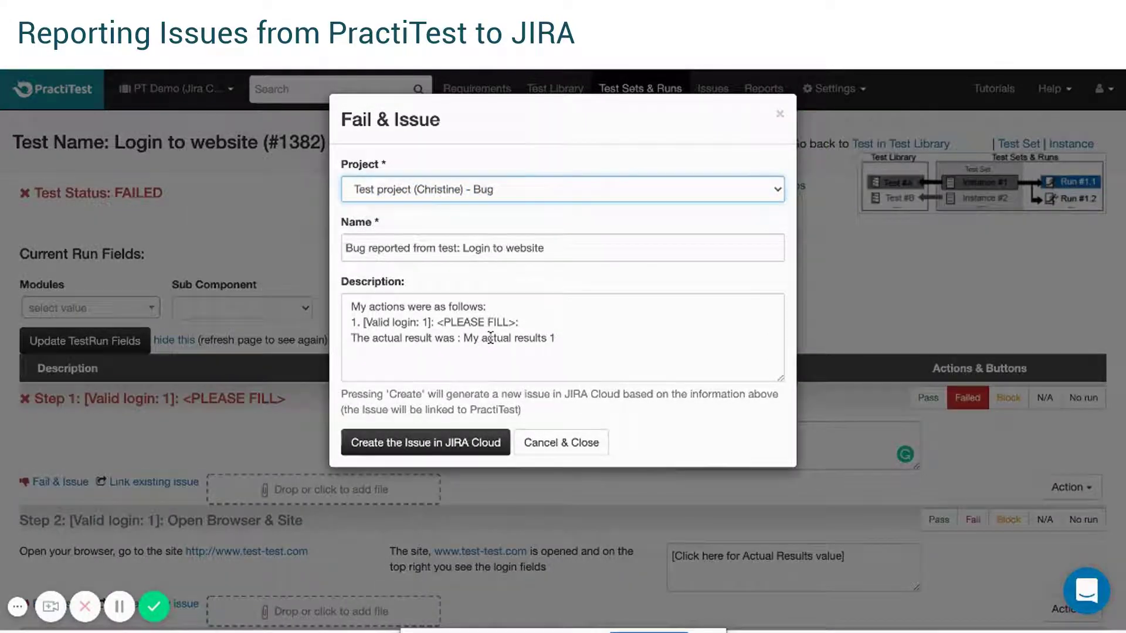
left_click_drag(464, 334, 473, 335)
left_click_drag(563, 335, 574, 334)
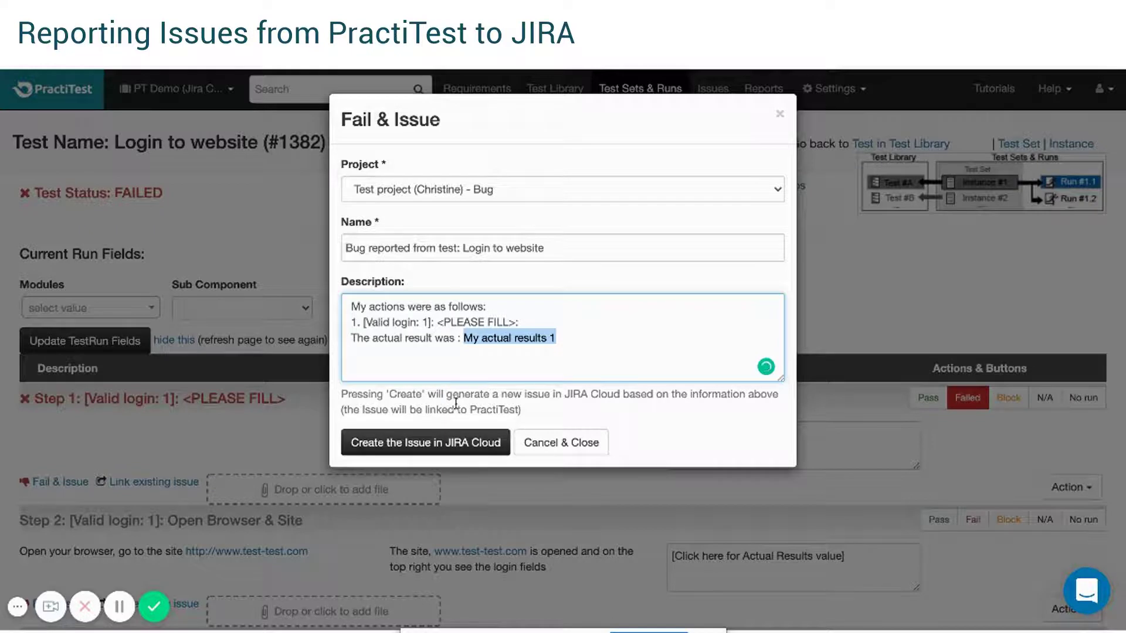
left_click(441, 439)
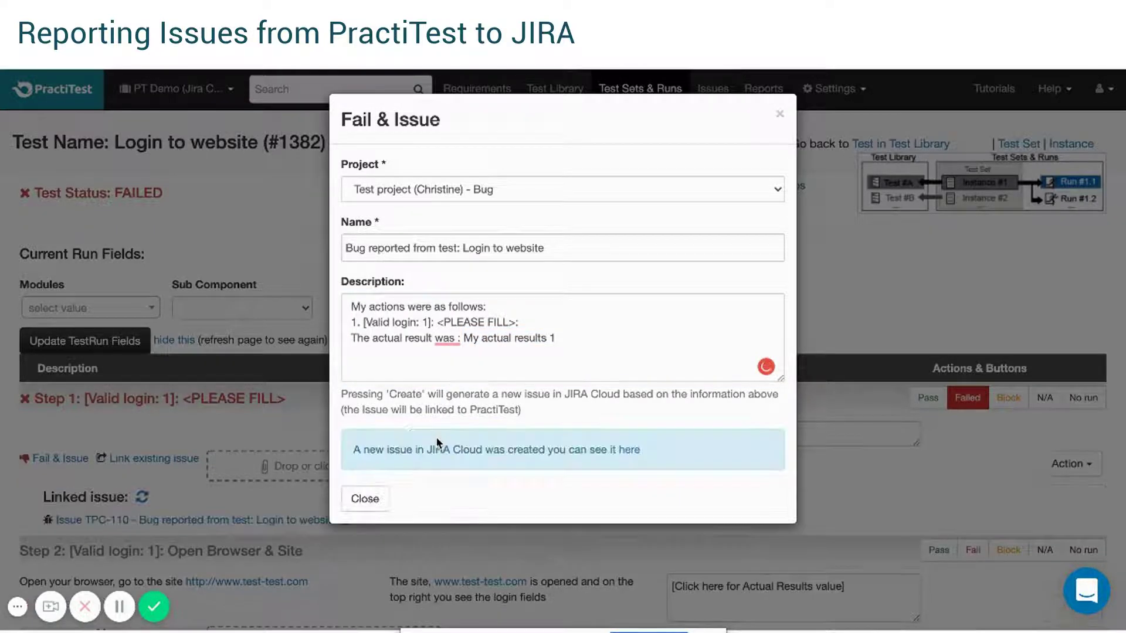
left_click(628, 450)
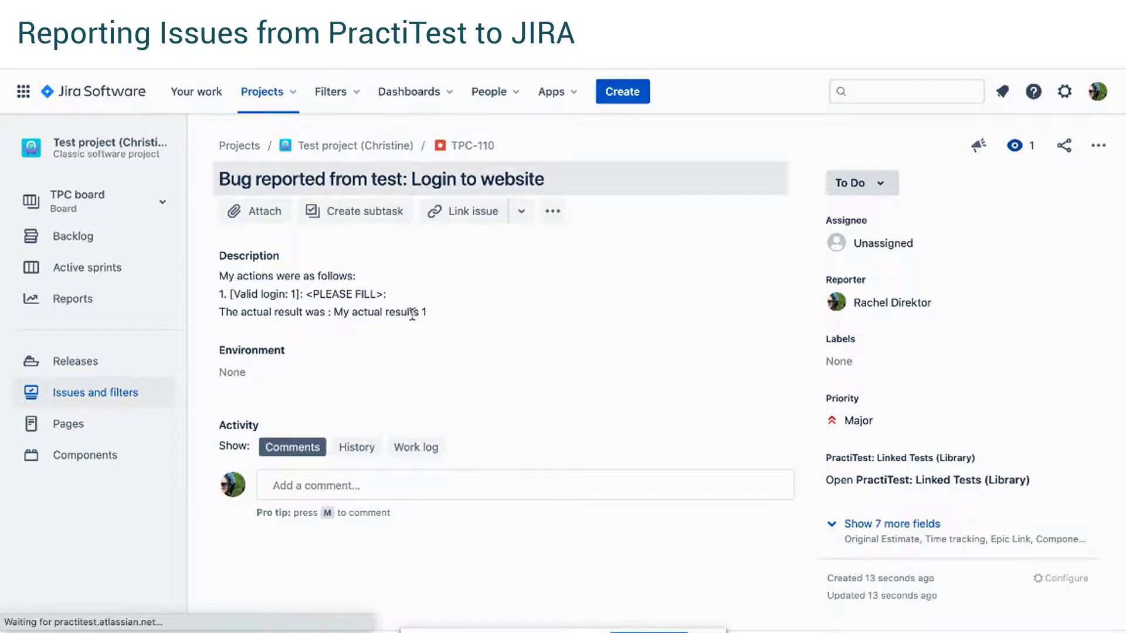
triple_click(441, 312)
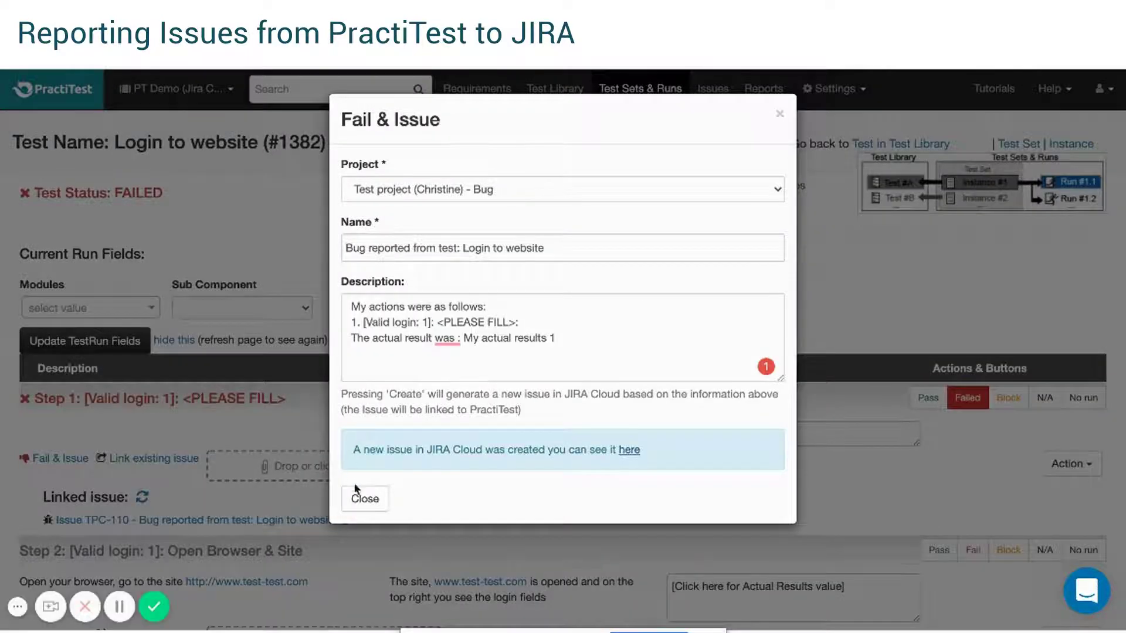
Close the bug report and enter 'My actual results 2' as Step 2's actual result.
left_click(356, 496)
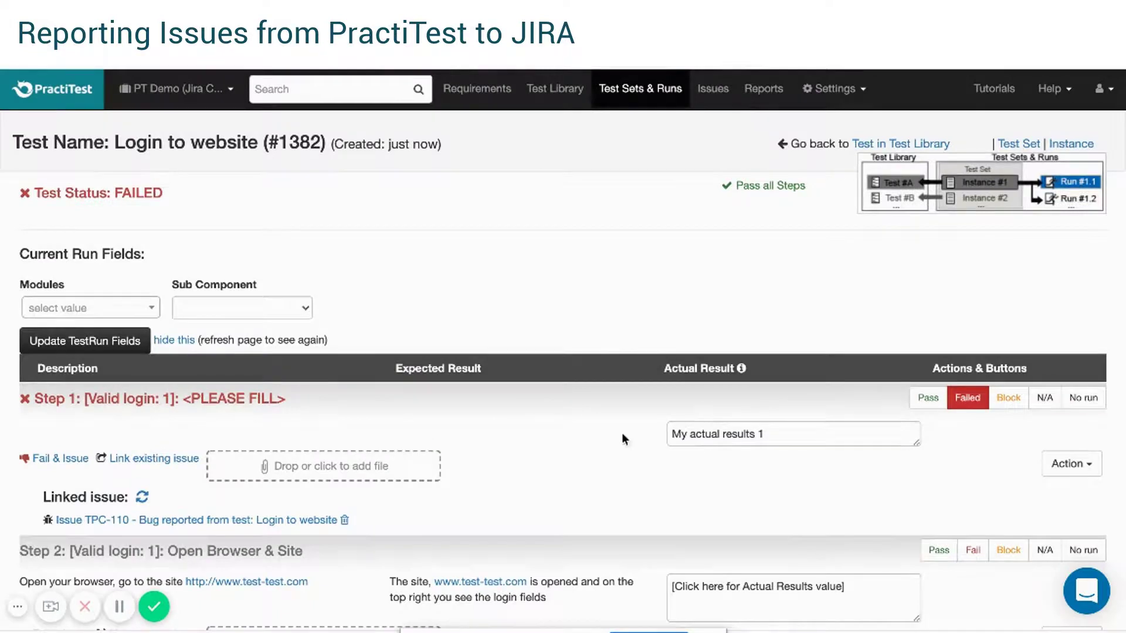
scroll(746, 549, "down", 2)
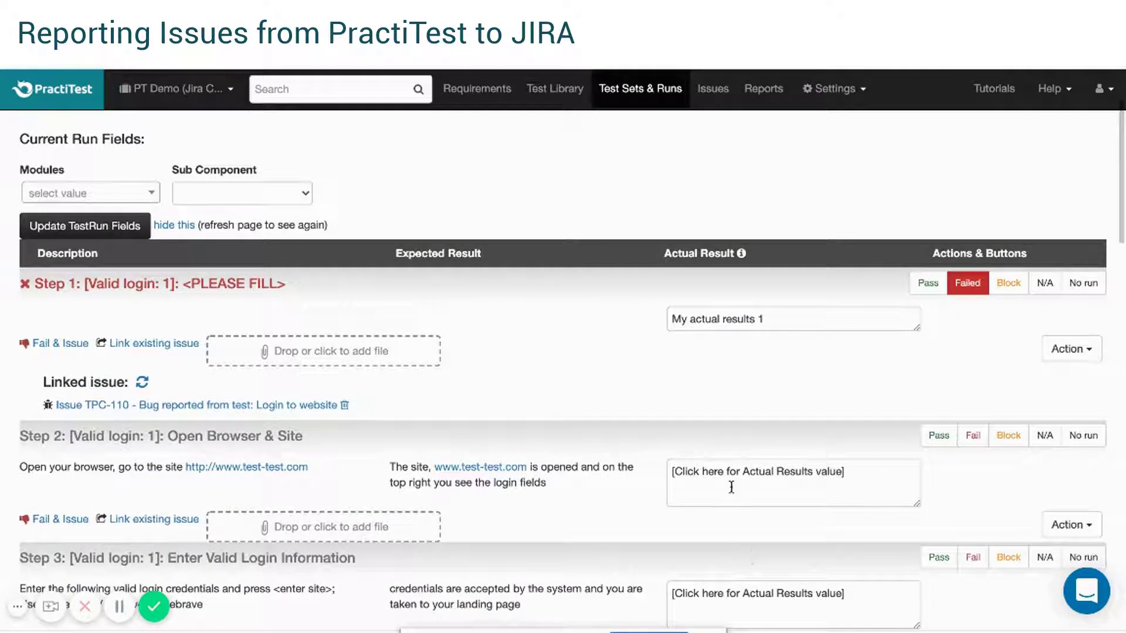
left_click(728, 473)
type("My actual ")
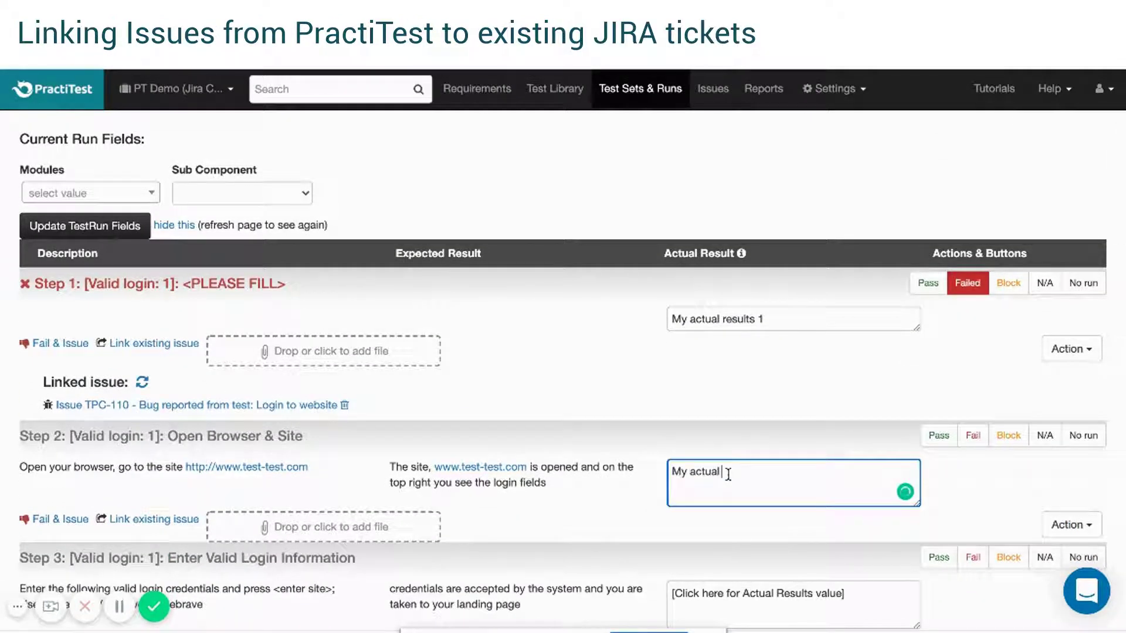
type("results 2")
Link existing Jira issue TPC-97 to Step 2 and open the TPC-97 issue page.
left_click(165, 521)
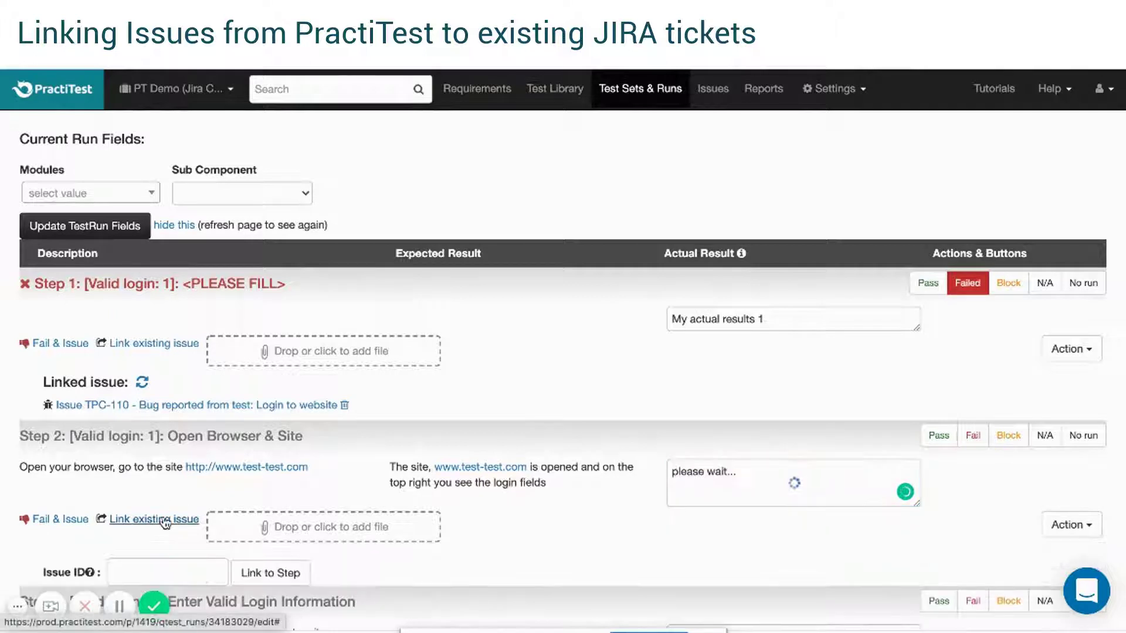
scroll(165, 522, "down", 2)
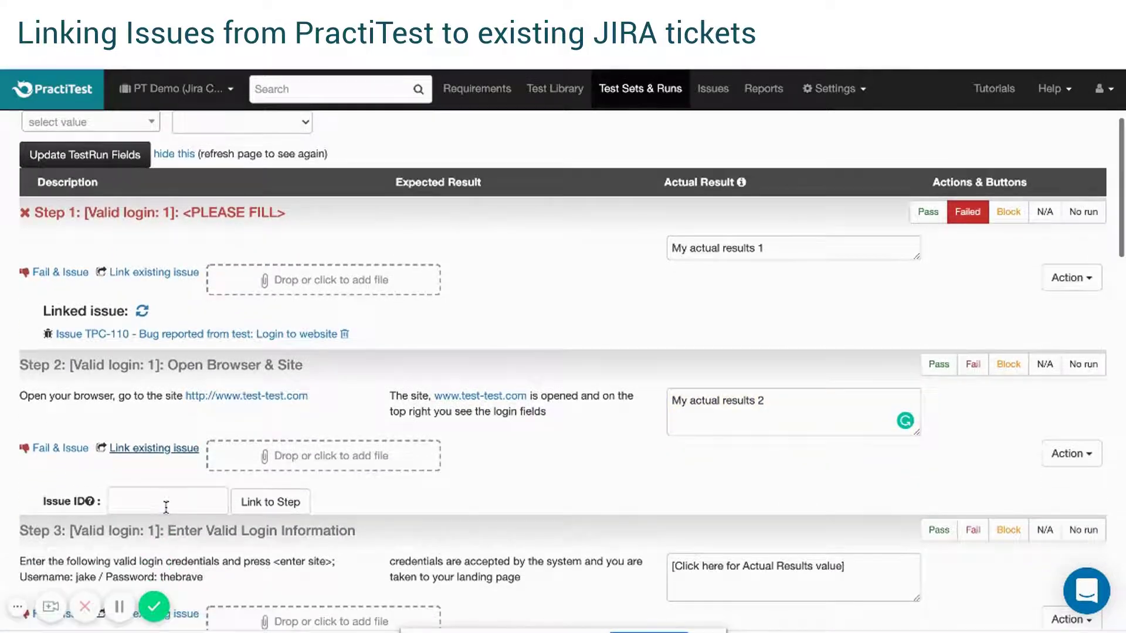
left_click(166, 505)
left_click(161, 528)
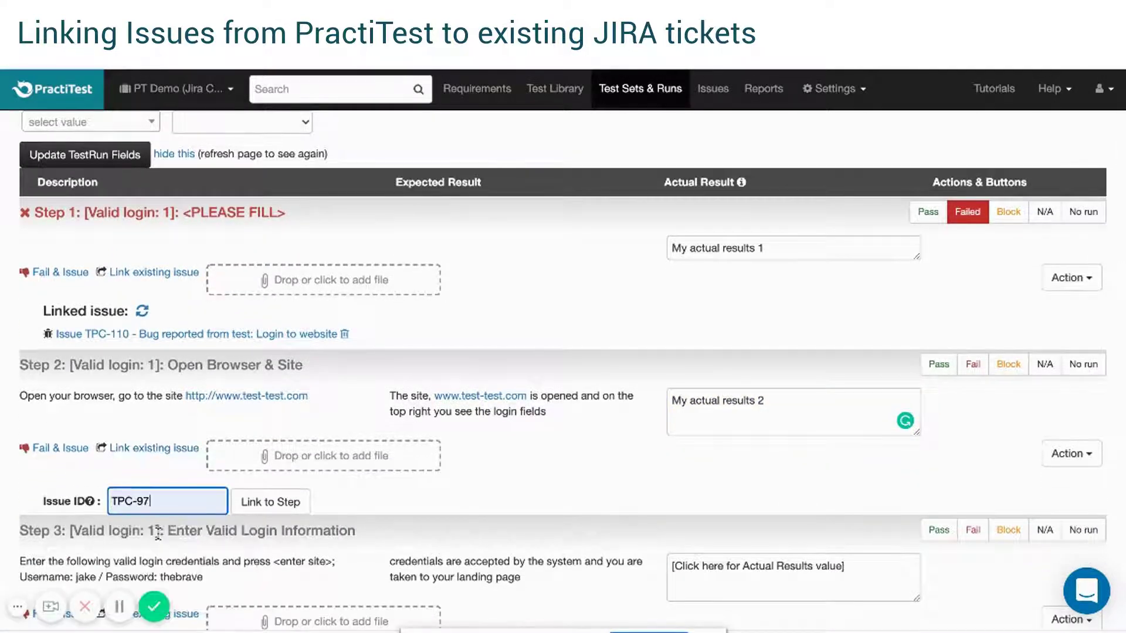
left_click(284, 502)
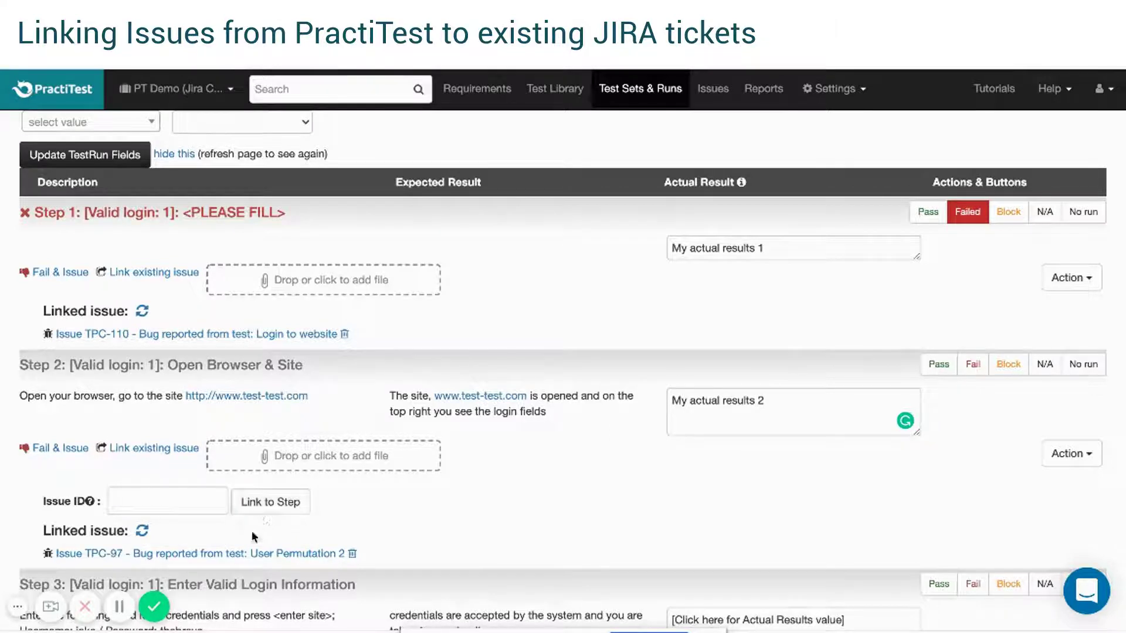
left_click(257, 555)
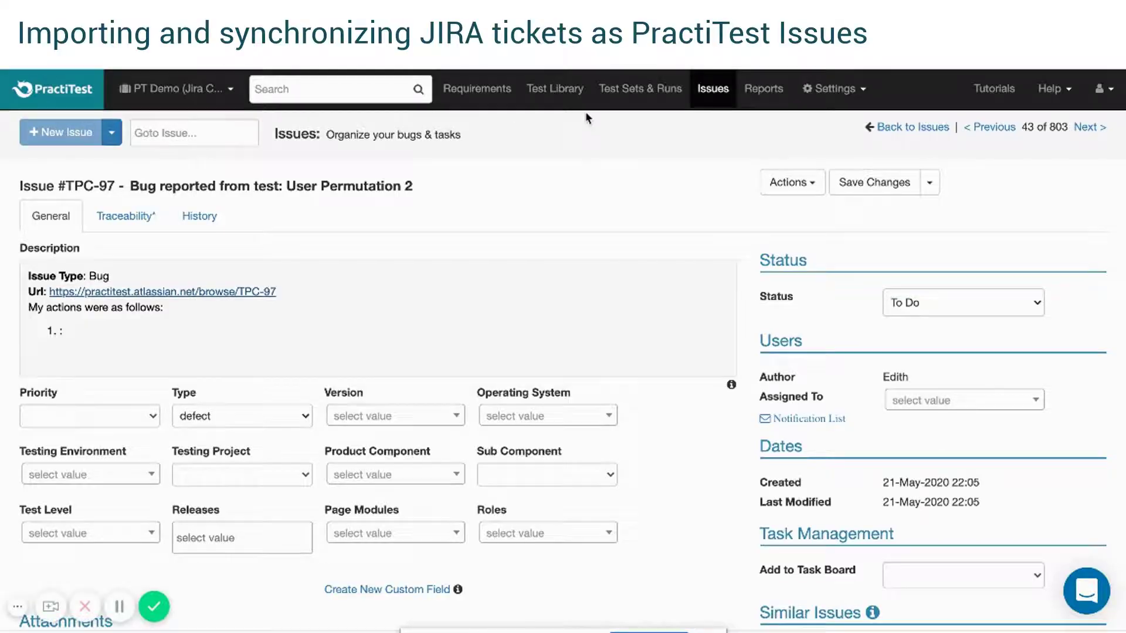
Import Jira ticket TPC-69 by issue key, then show it in the full Issues list.
left_click(111, 135)
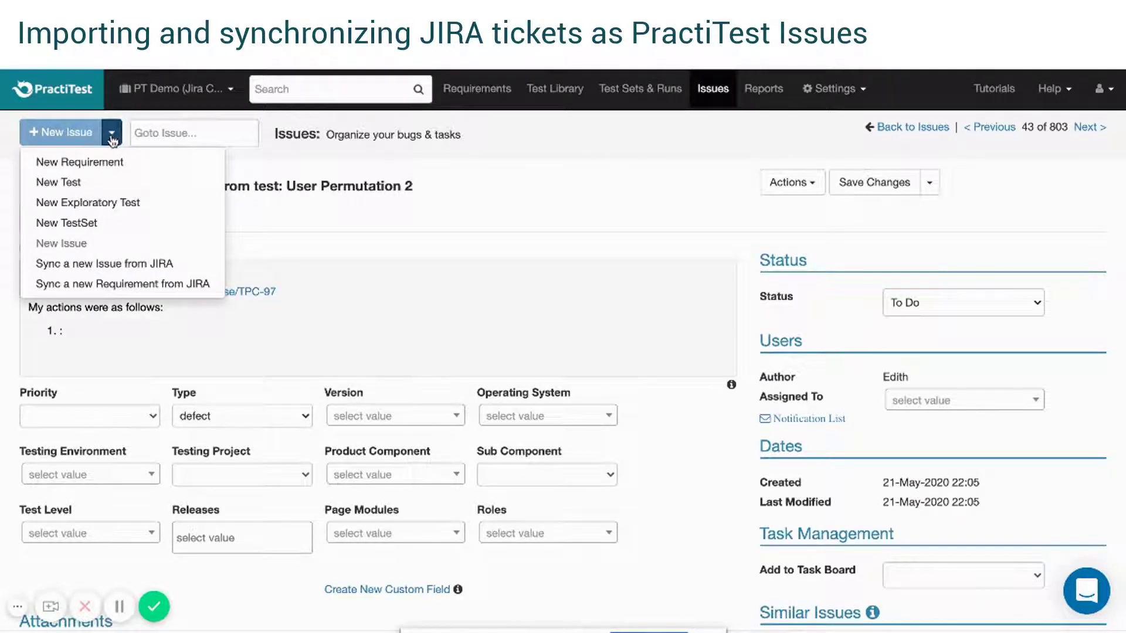
left_click(103, 263)
left_click(410, 228)
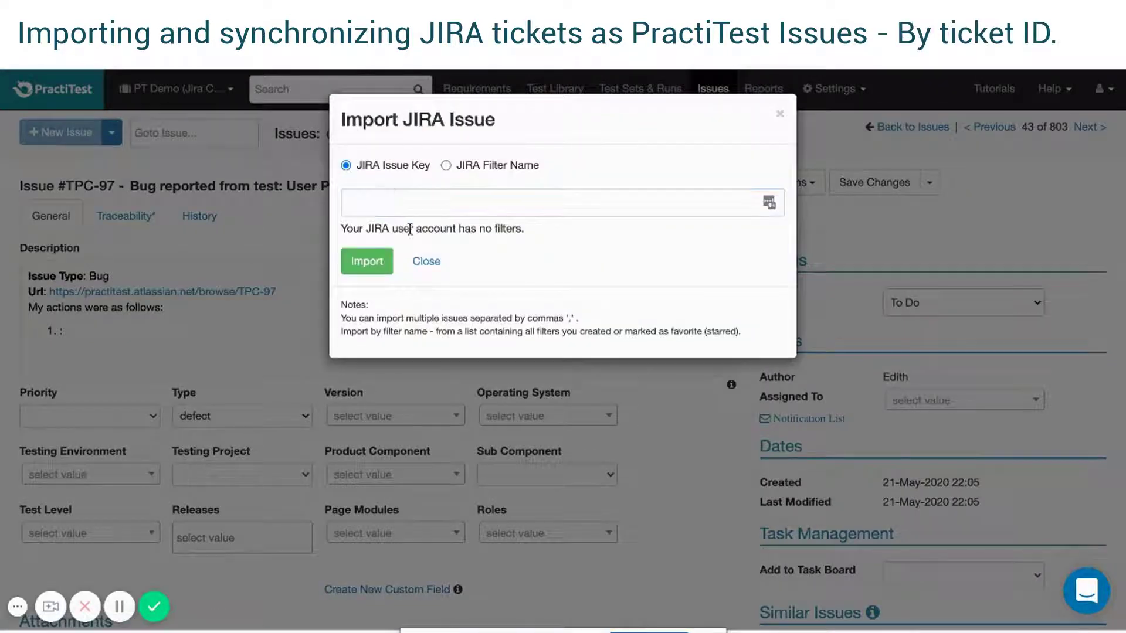
left_click(381, 202)
type("TPC-69")
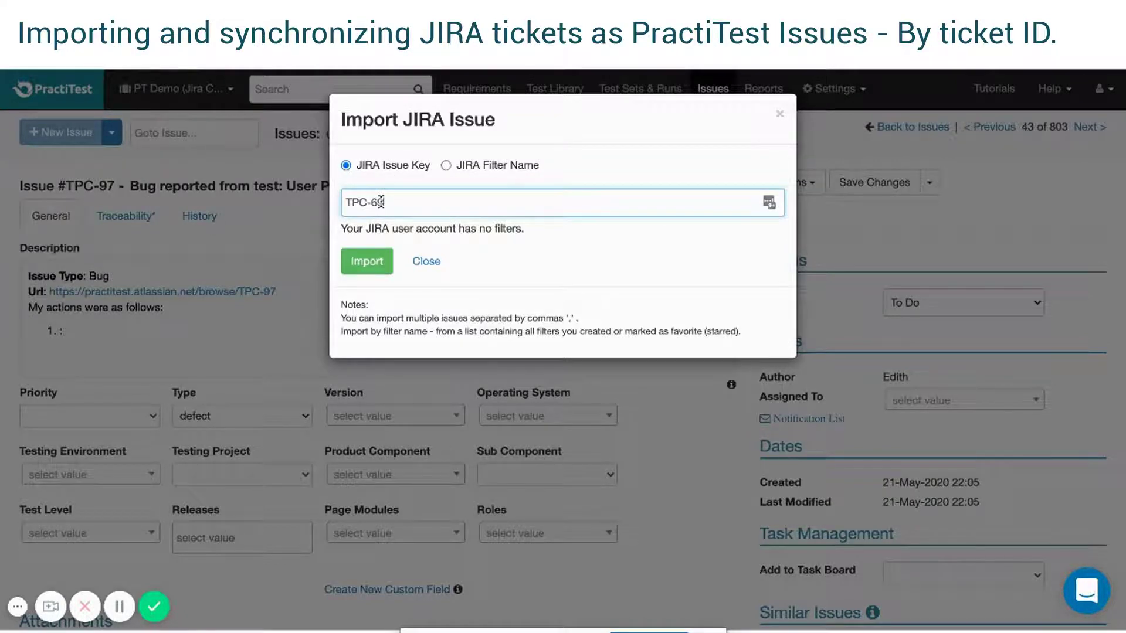
left_click(369, 260)
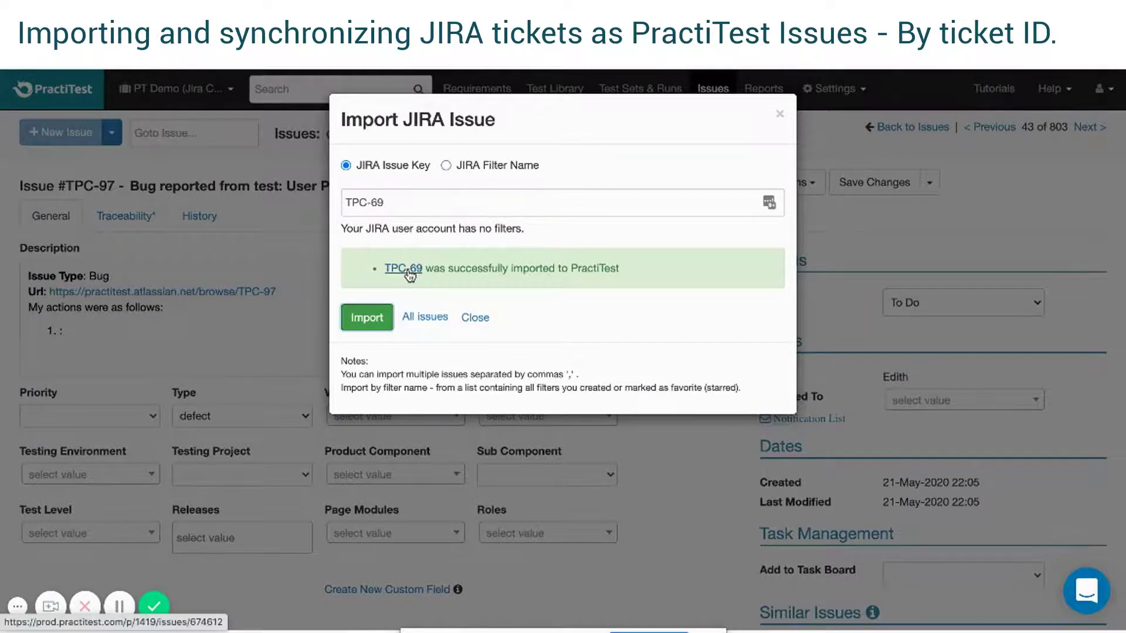
left_click(425, 317)
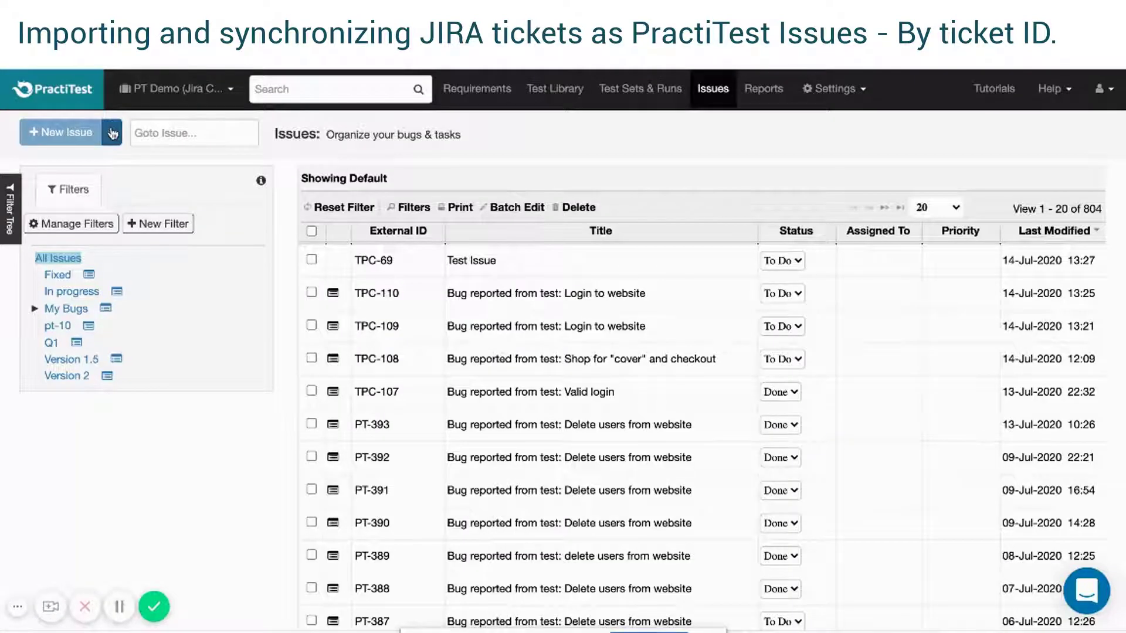
Import issues TPC-76, TPC-77, TPC-78 and TPC-96 via the saved assignee Jira filter.
left_click(111, 134)
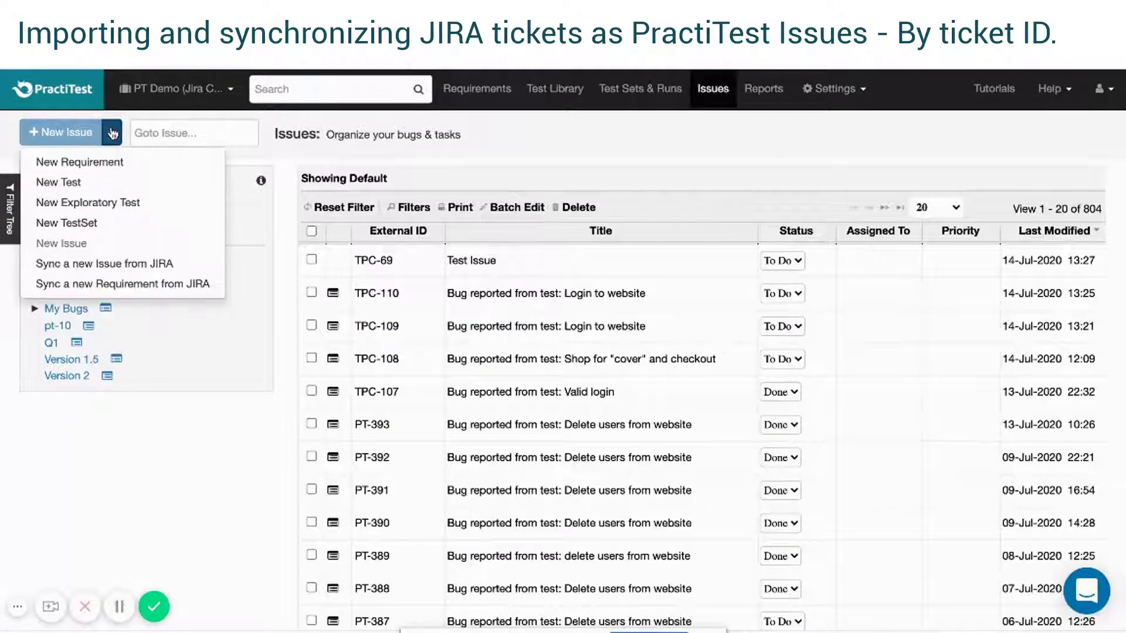
left_click(113, 264)
left_click(446, 166)
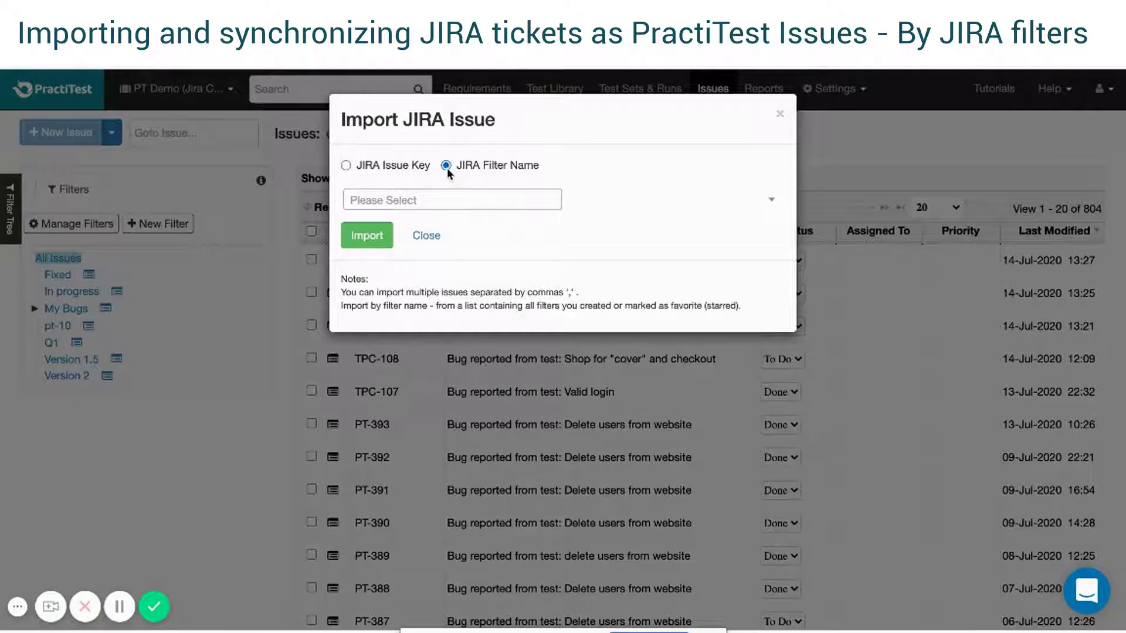
left_click(446, 201)
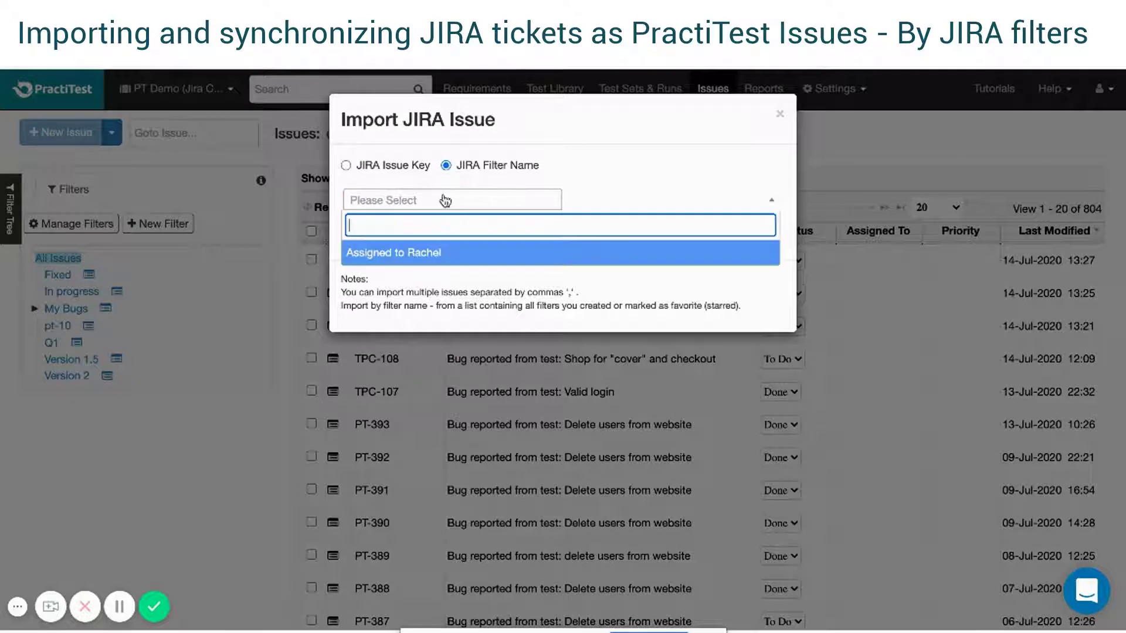
left_click(435, 251)
left_click(378, 242)
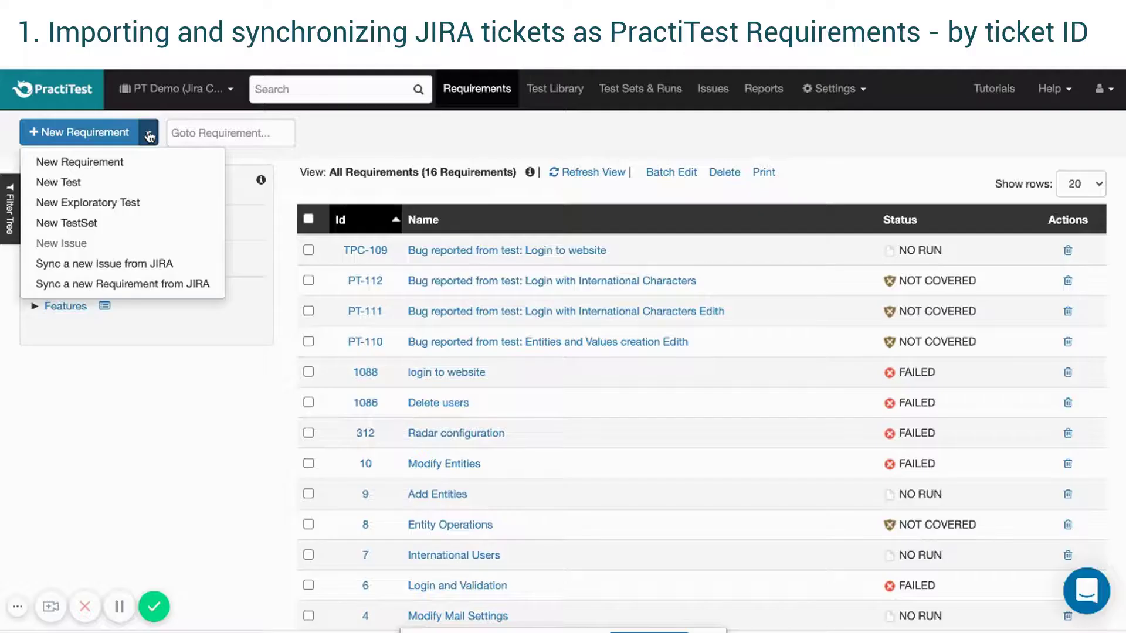
Import Jira ticket TPC-38 as a requirement and open the resulting 'Test story' requirement.
left_click(125, 285)
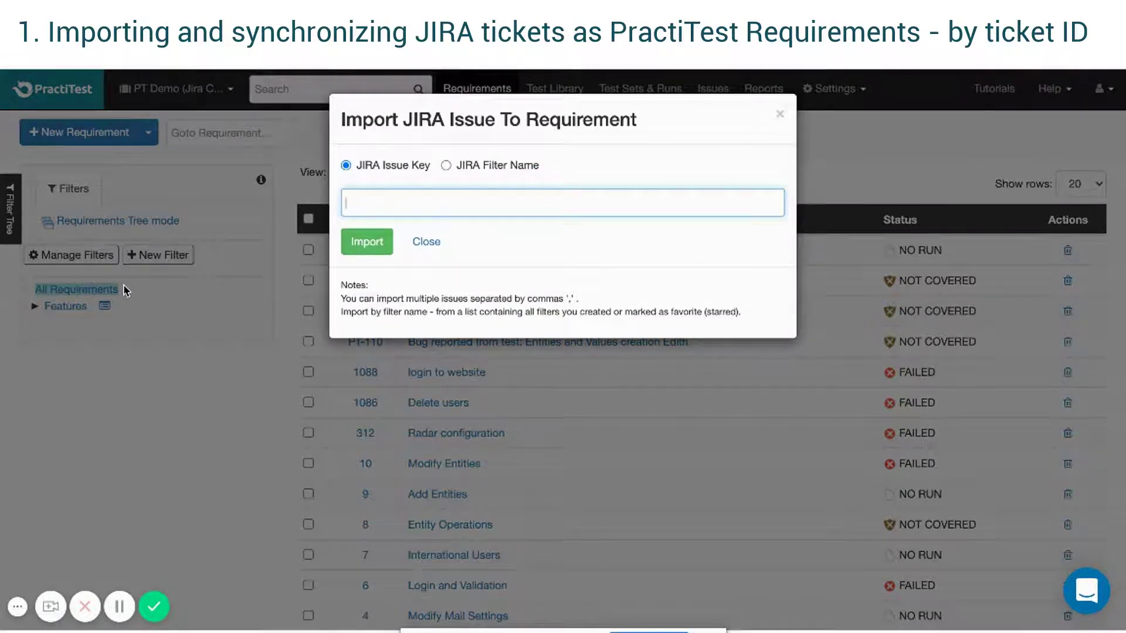
type("TPC-38")
left_click(352, 243)
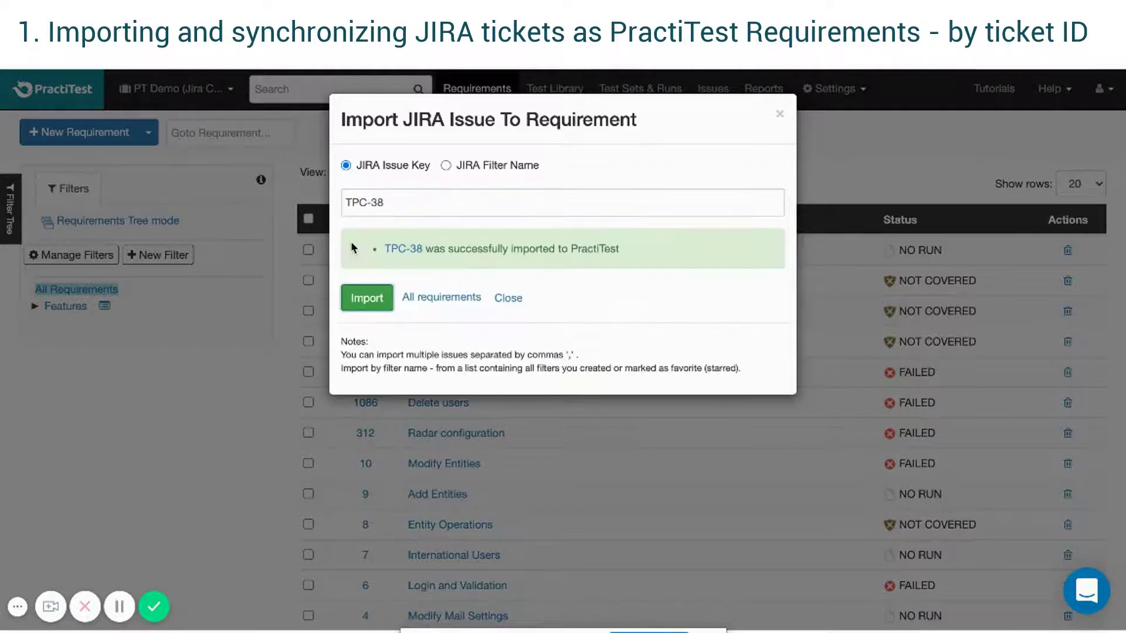
left_click(405, 249)
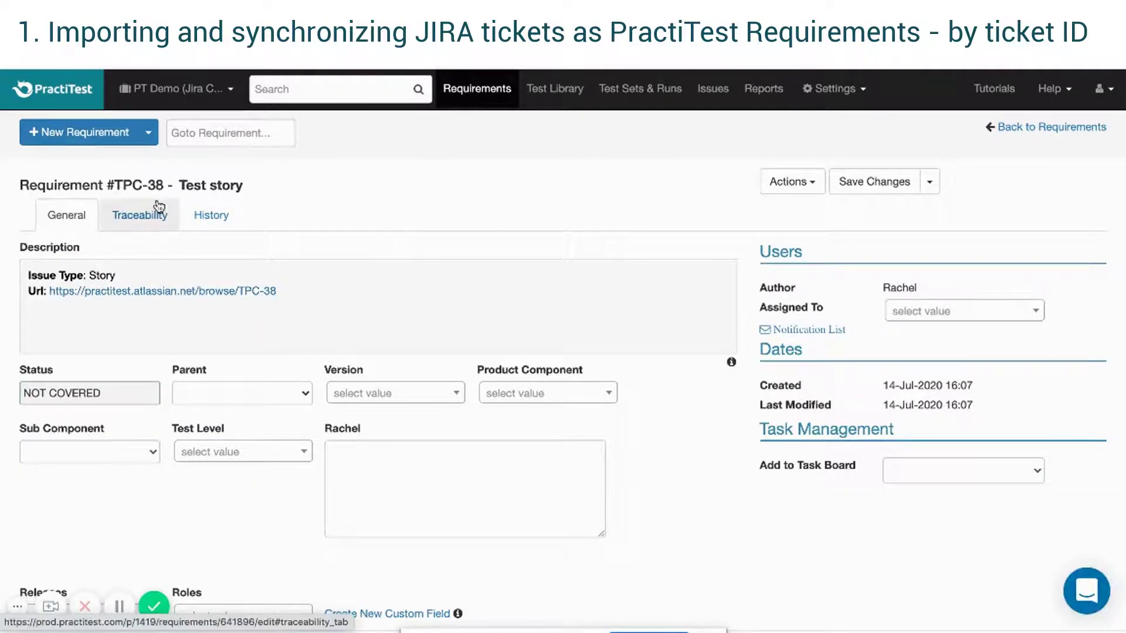
Sync requirements from Jira using the saved assignee filter via JIRA Filter Name.
left_click(147, 135)
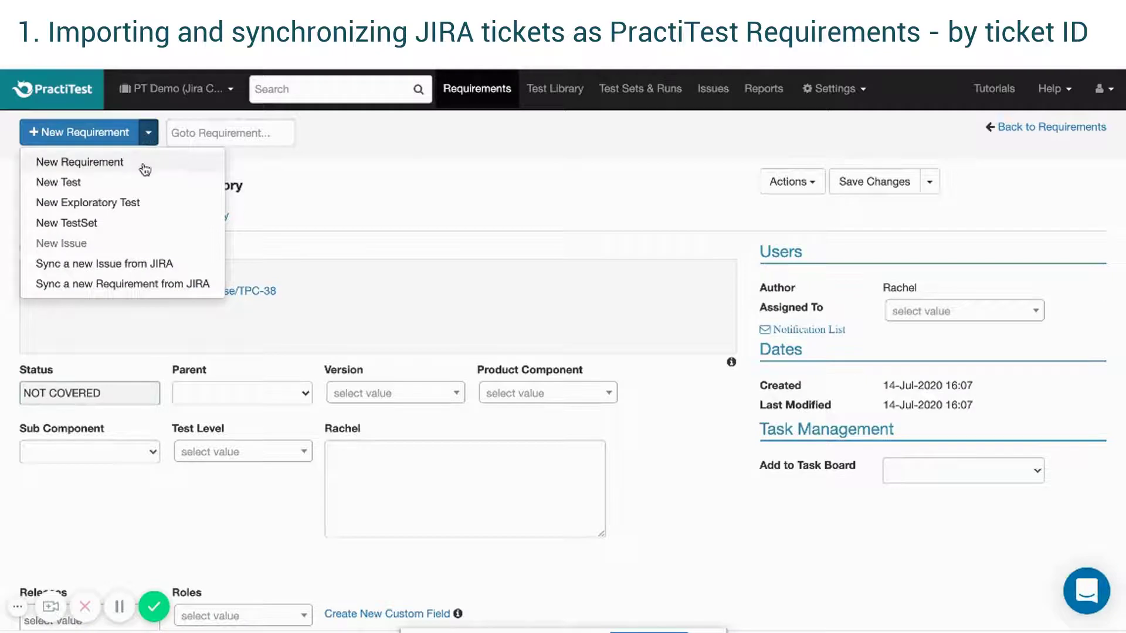
left_click(135, 284)
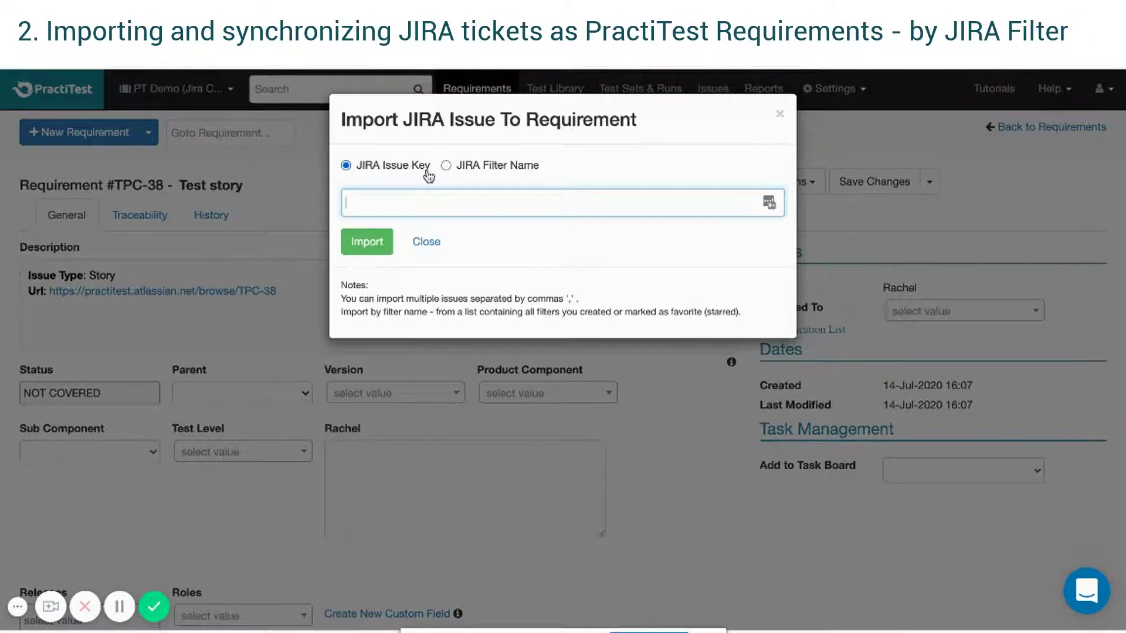
left_click(446, 165)
left_click(430, 200)
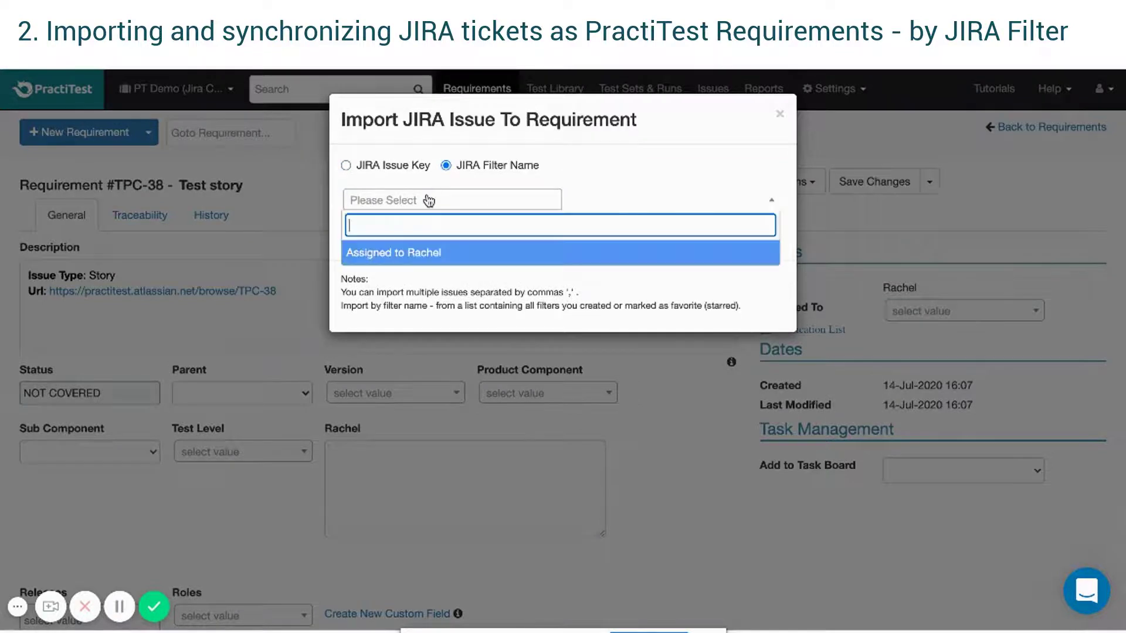
left_click(411, 256)
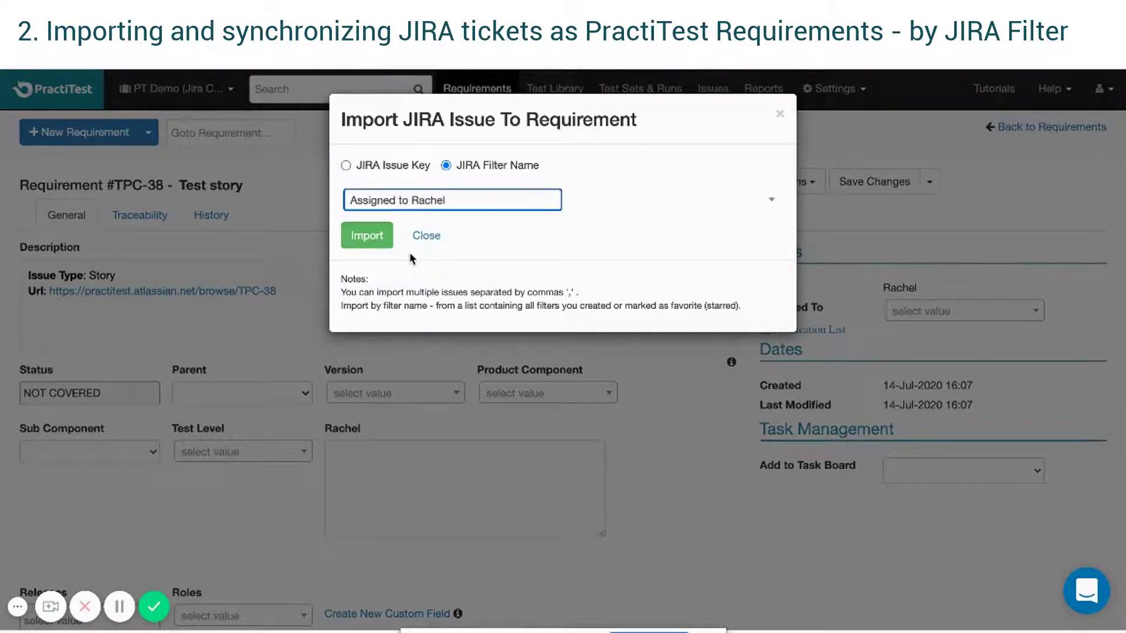
left_click(373, 238)
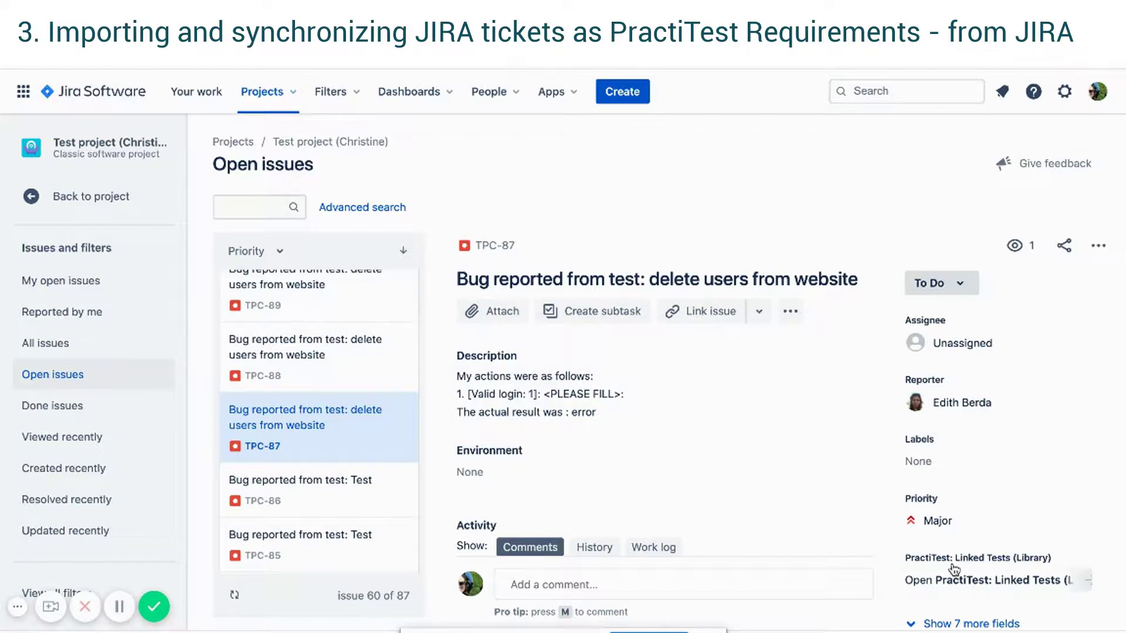
From TPC-87's PractiTest Linked Tests panel, add a test in project PT Demo (Jira Cloud).
left_click(939, 579)
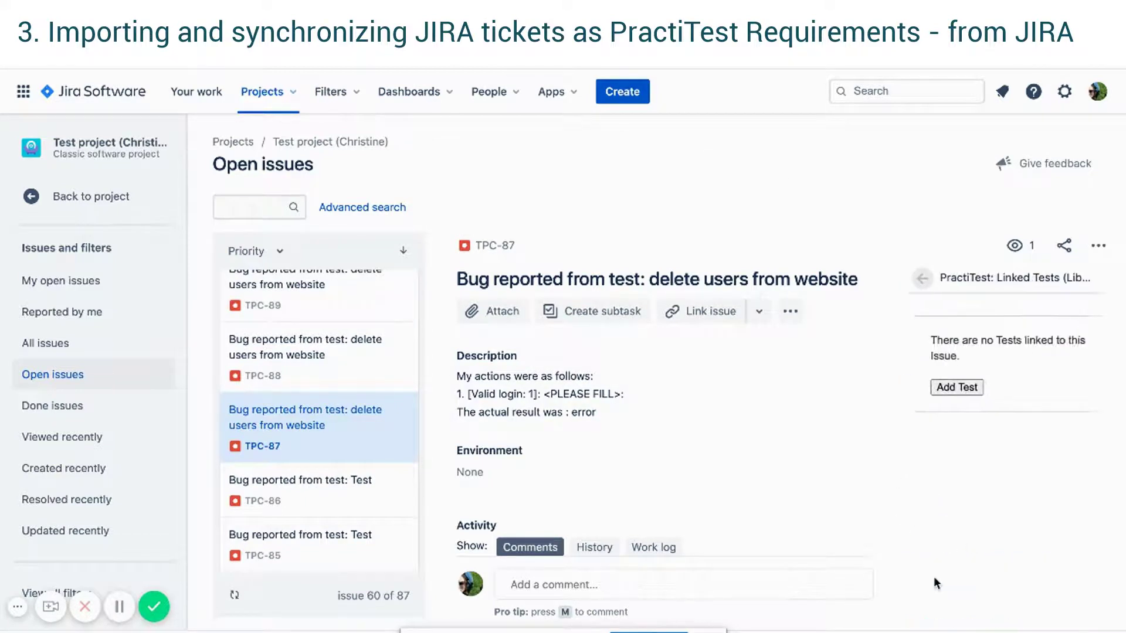
left_click(945, 396)
left_click(945, 388)
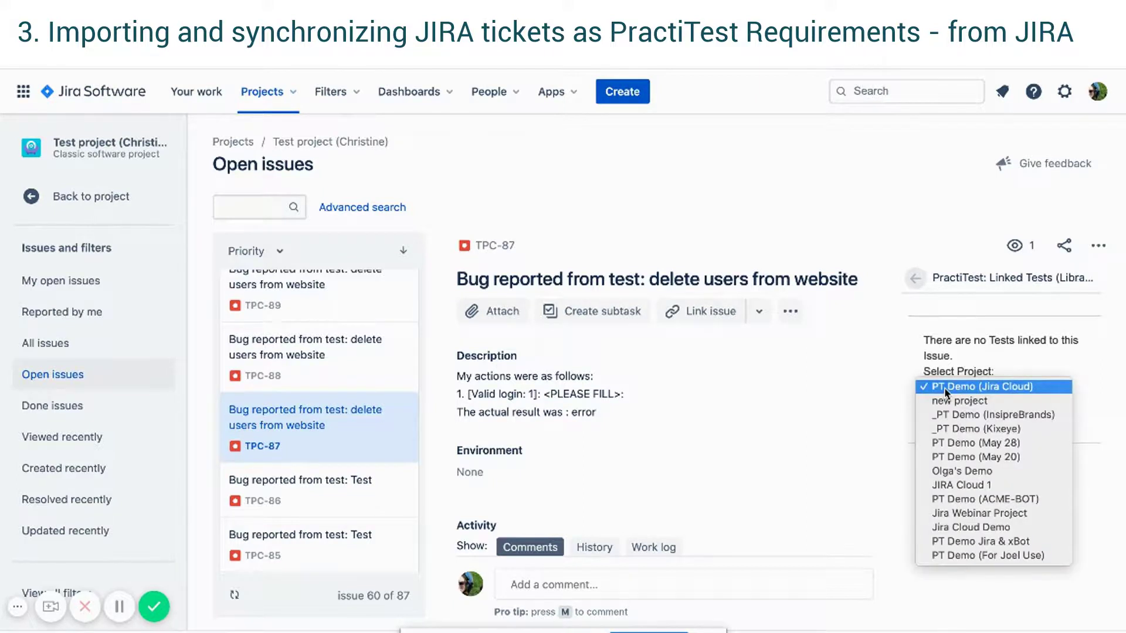
left_click(945, 387)
left_click(936, 405)
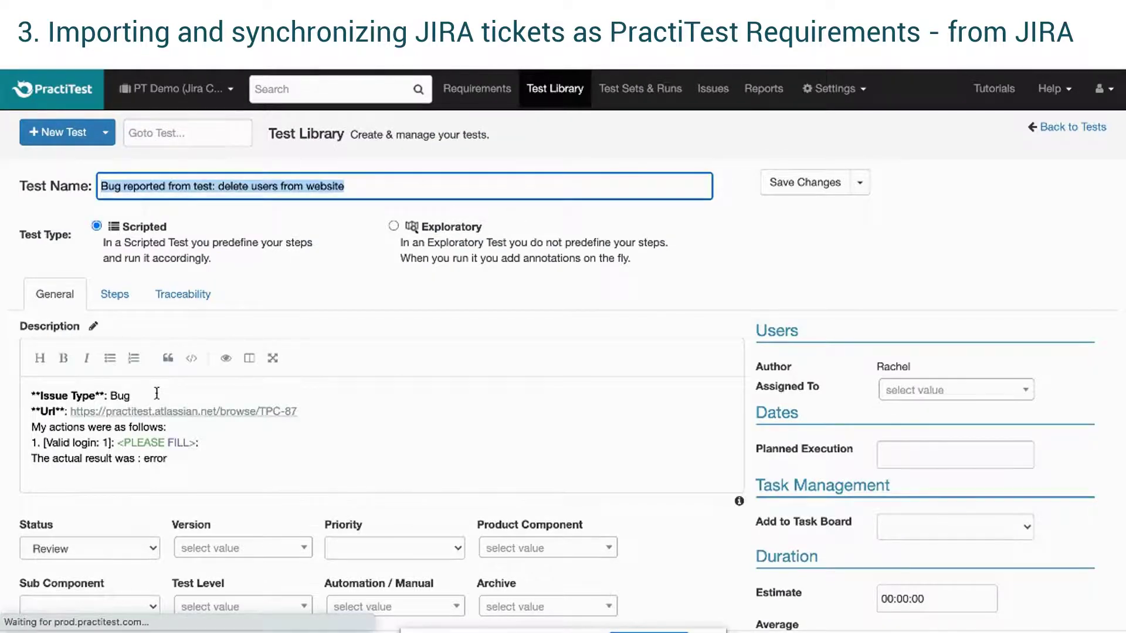
Review the new test's description, steps and traceability, then open linked requirement TPC-87.
left_click_drag(75, 418, 185, 472)
left_click(114, 293)
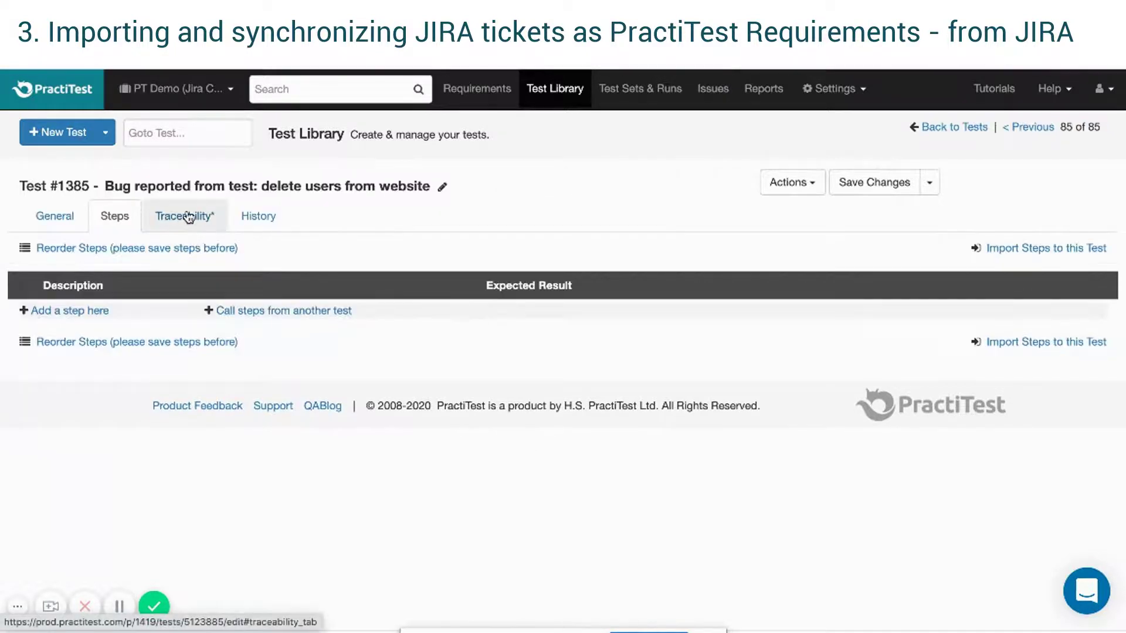
left_click(184, 217)
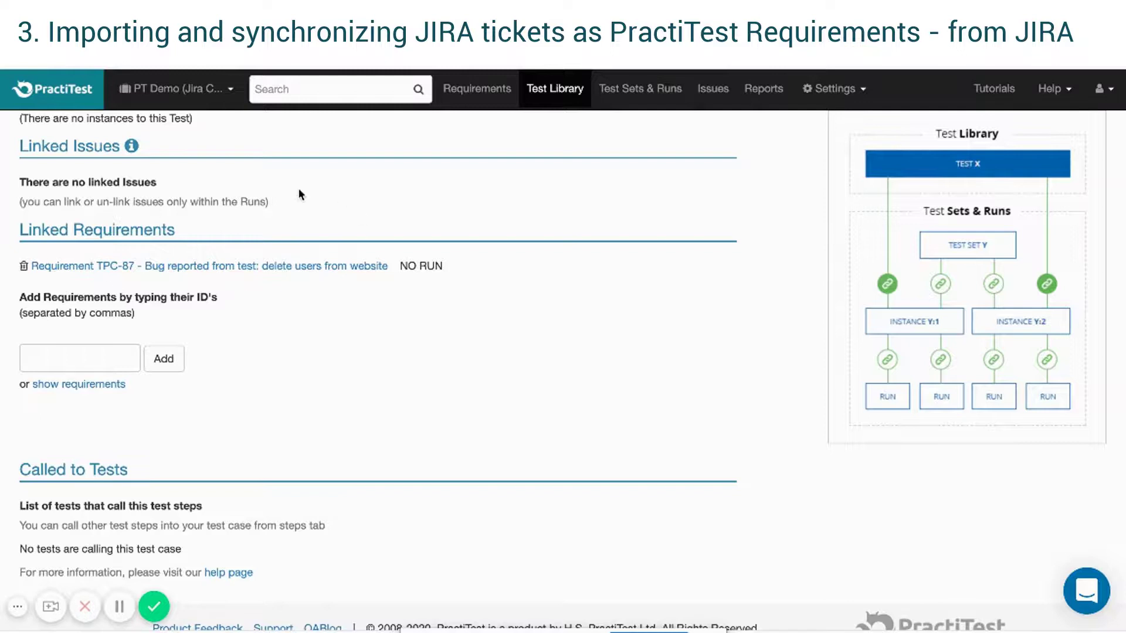
left_click(256, 269)
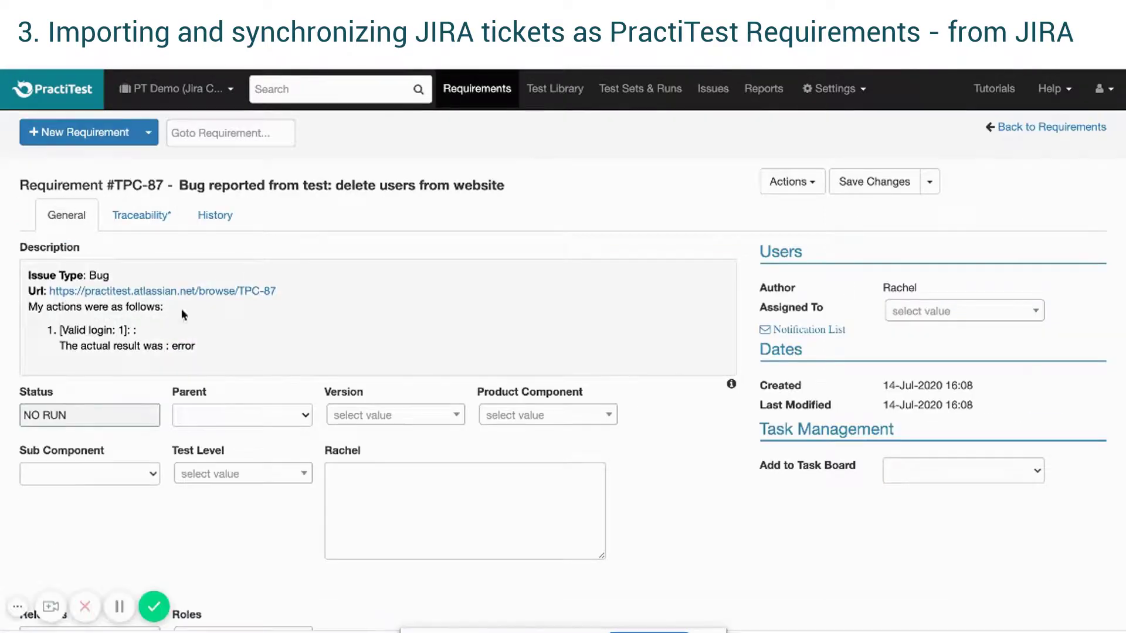
left_click(476, 88)
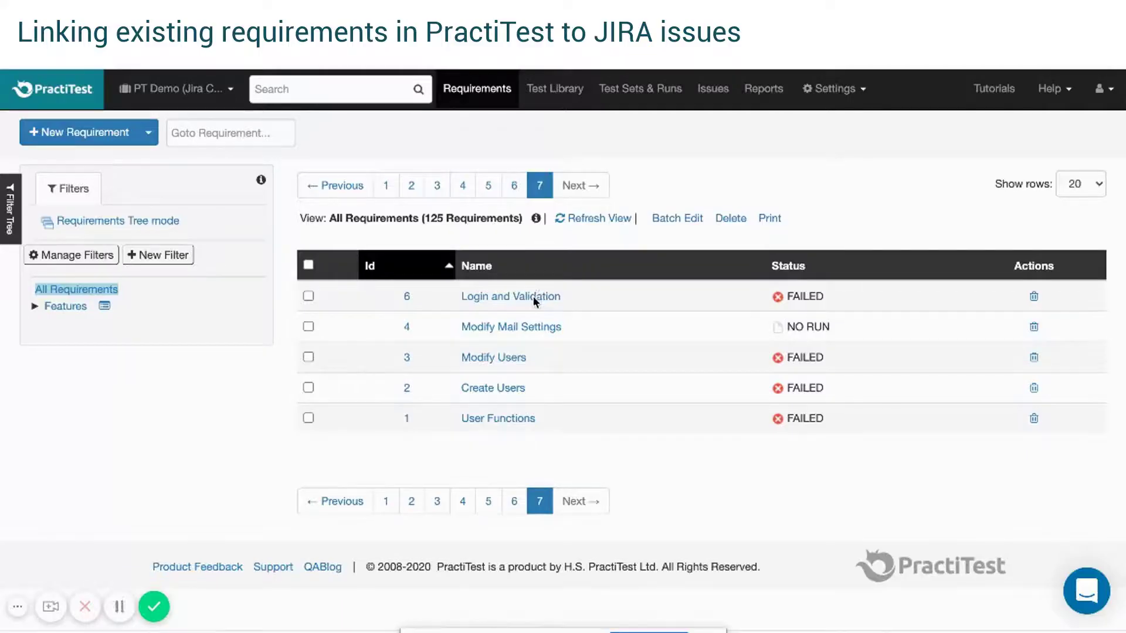
Link requirement 'Login and Validation' to Jira issue TPC-111 via Actions > Link to JIRA Issue.
left_click(531, 297)
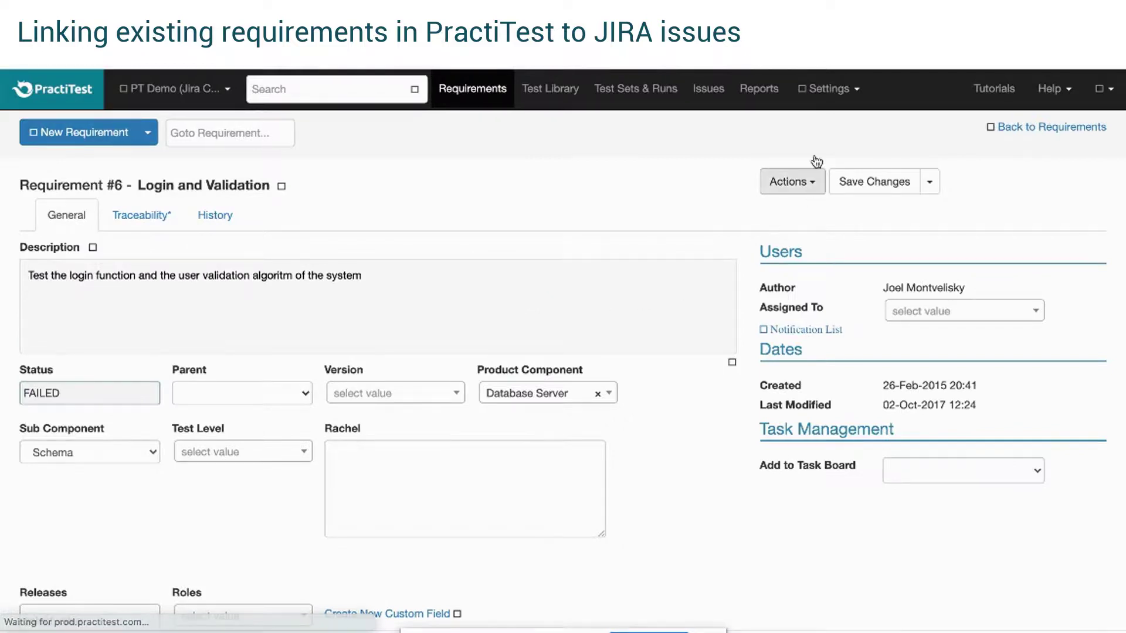
left_click(810, 189)
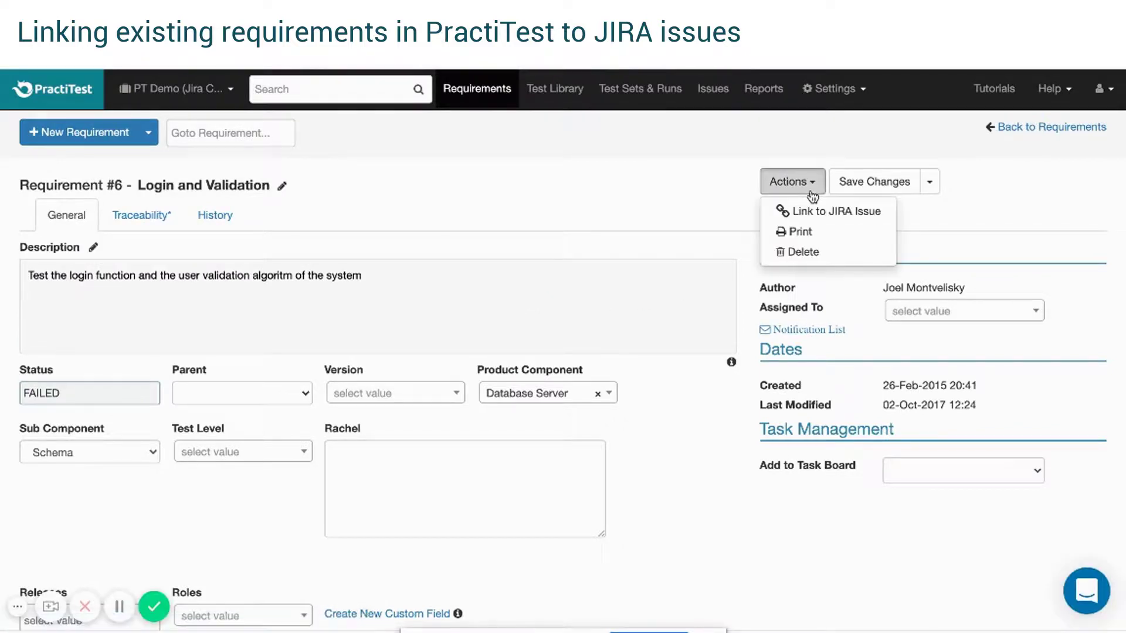
left_click(844, 214)
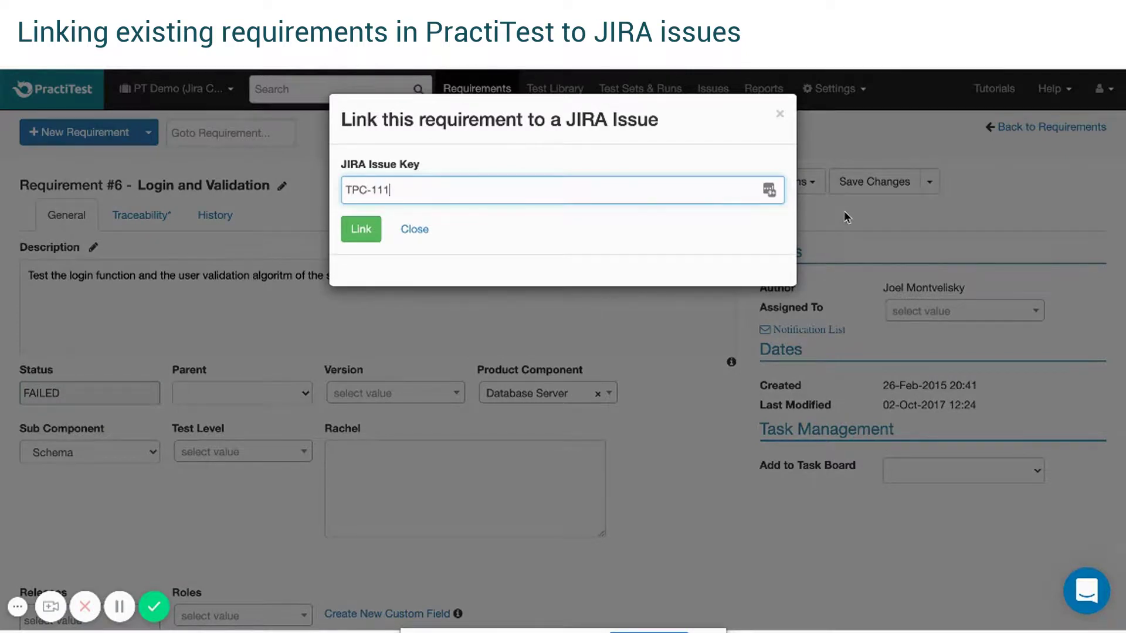
left_click(361, 235)
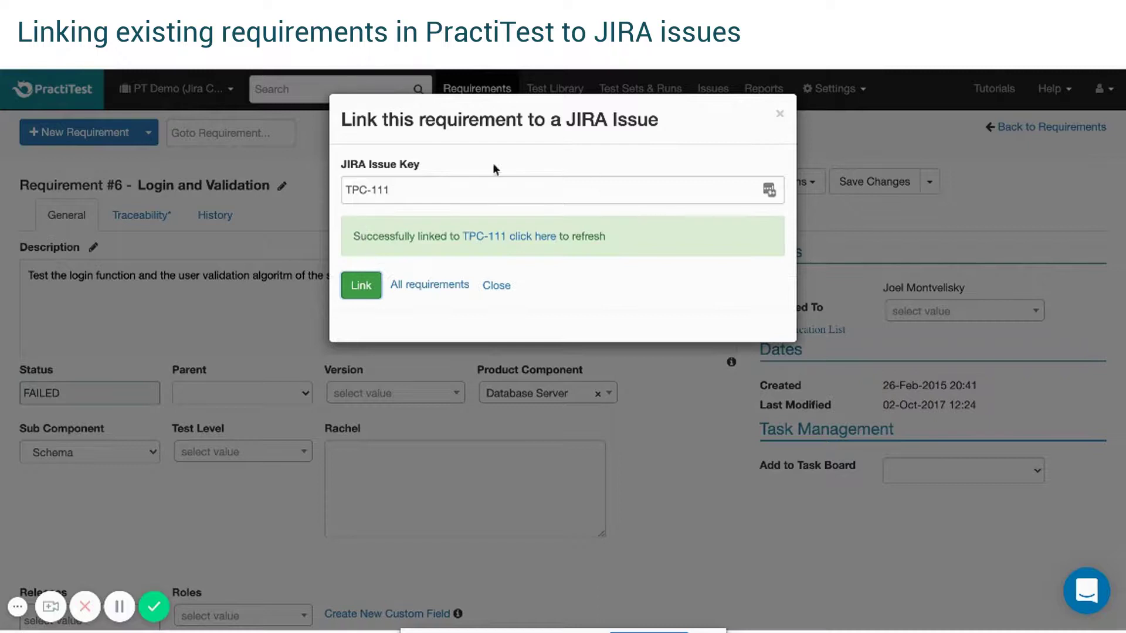
left_click(496, 285)
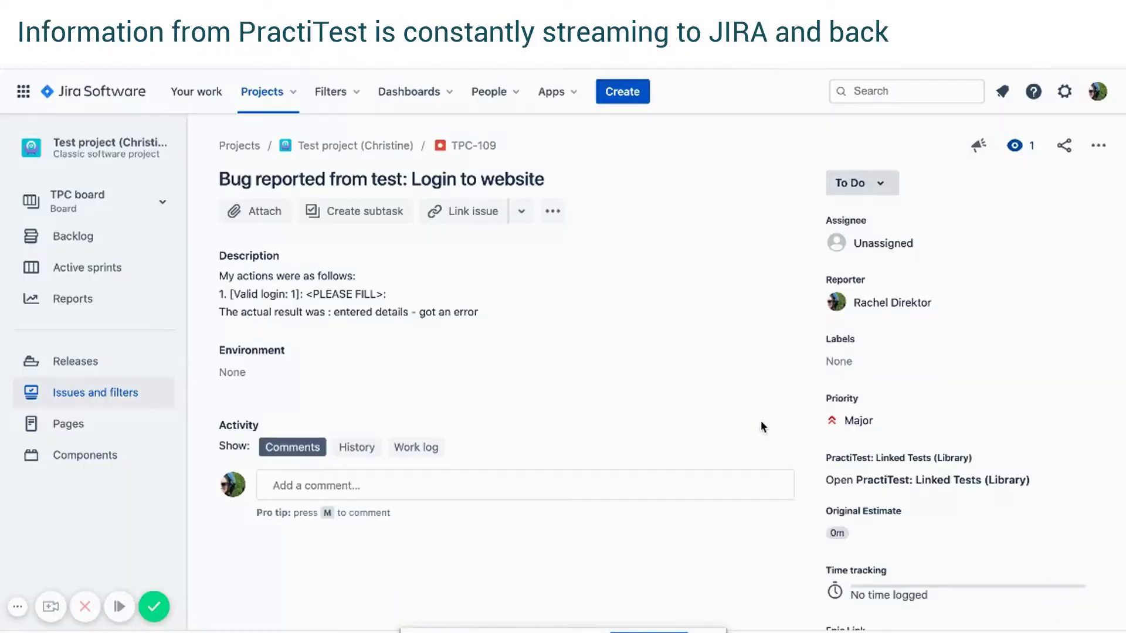
Show TPC-109's PractiTest Linked Tests (Tests #1384 FAILED, #1383 PASSED) and add the Linked Results (Runs) section.
left_click(914, 479)
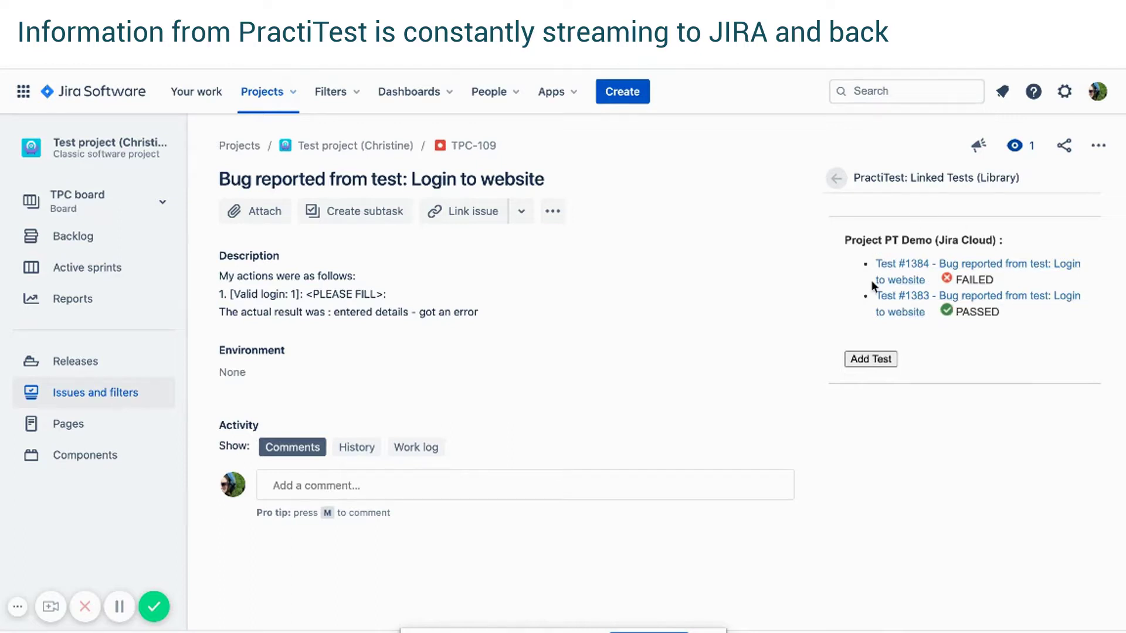
left_click(552, 211)
left_click(593, 253)
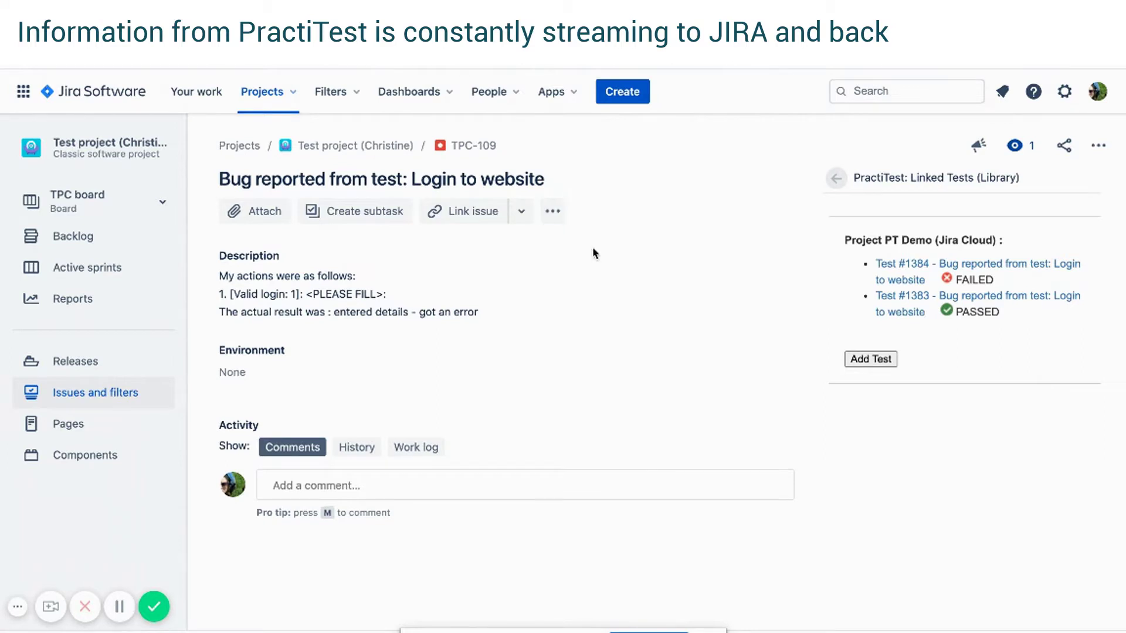